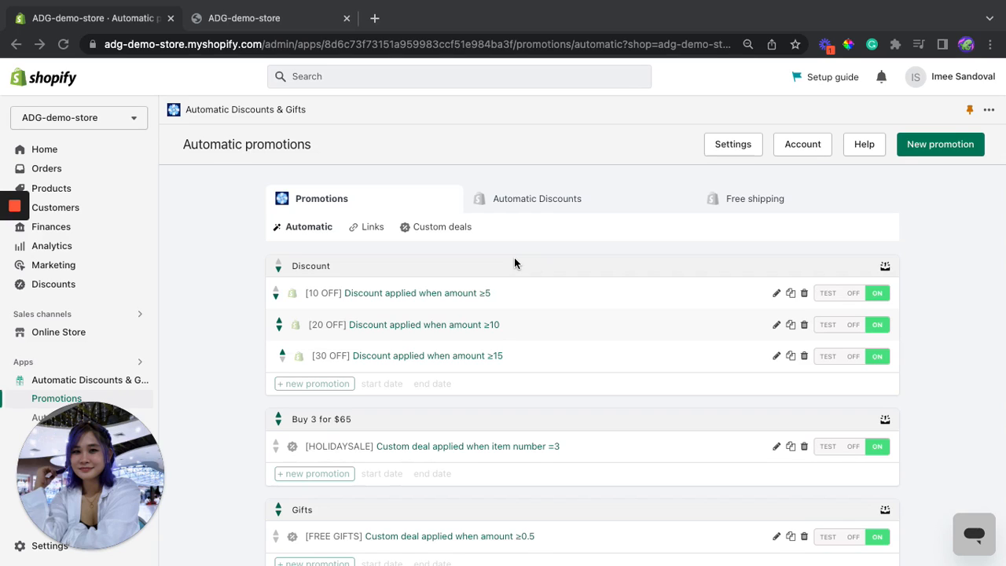
Create a new Gift or Upsell promotion and add the red Jacket with all its variants as the gift item.
left_click(941, 145)
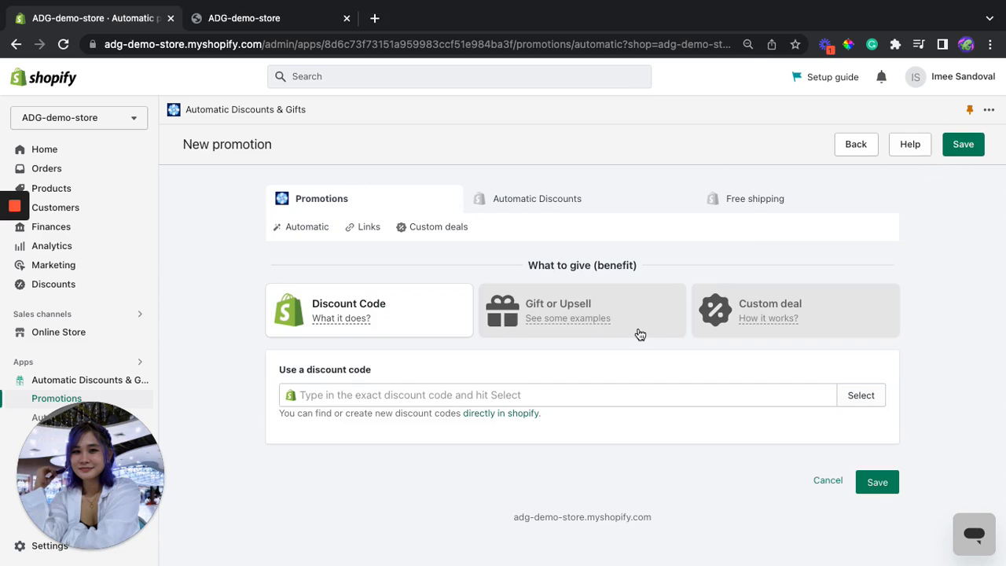
left_click(659, 315)
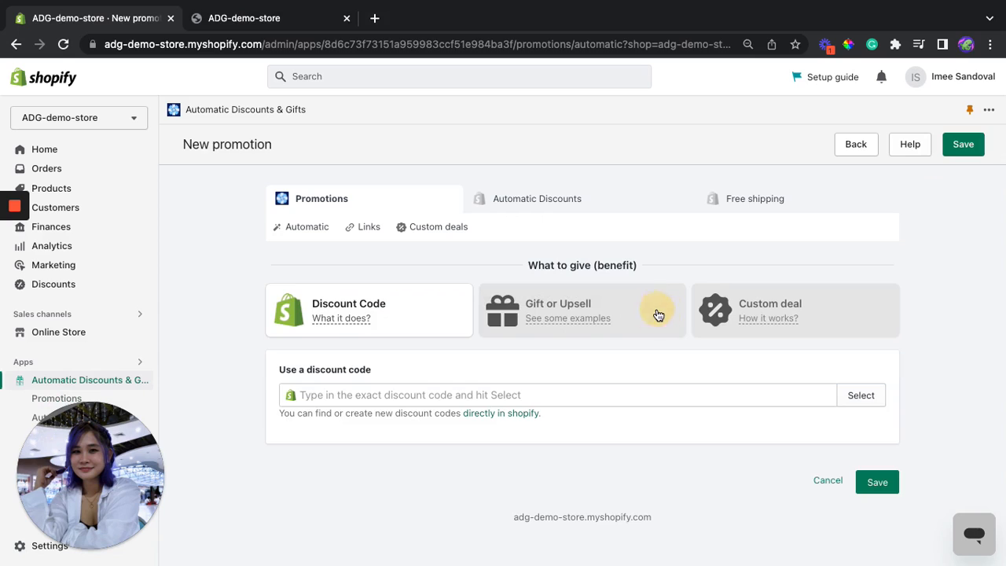
left_click(702, 376)
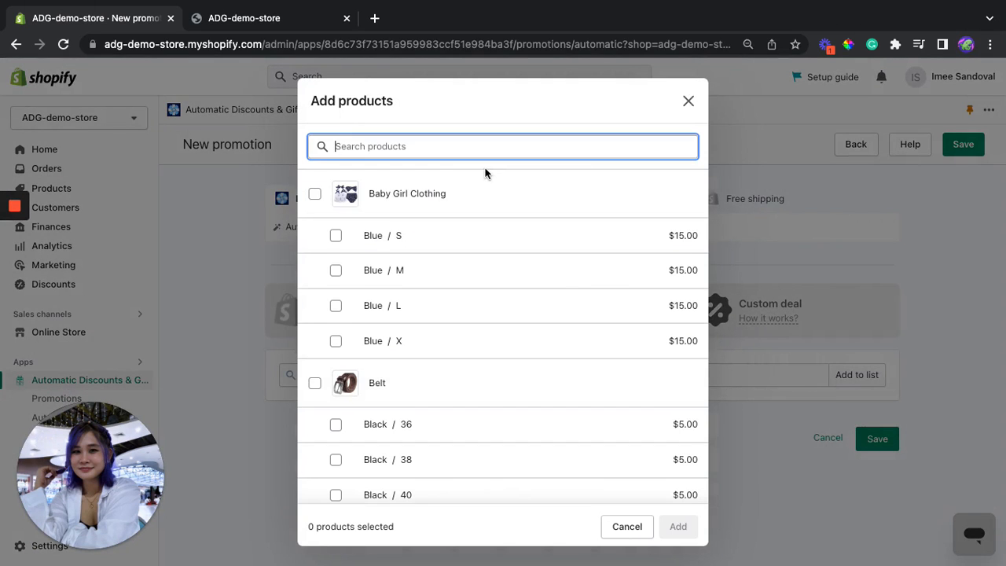
type("jacket")
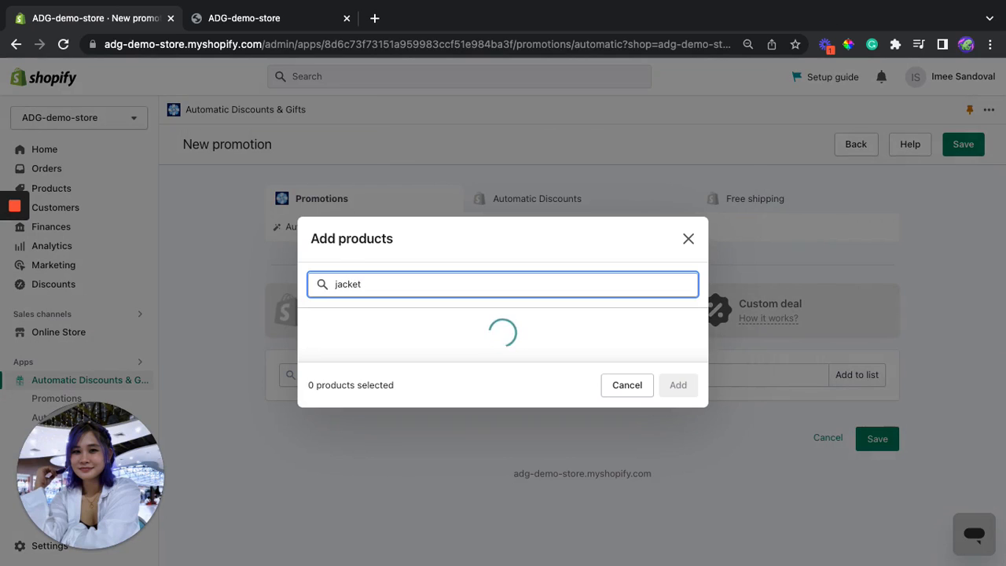
scroll(362, 325, "down", 1)
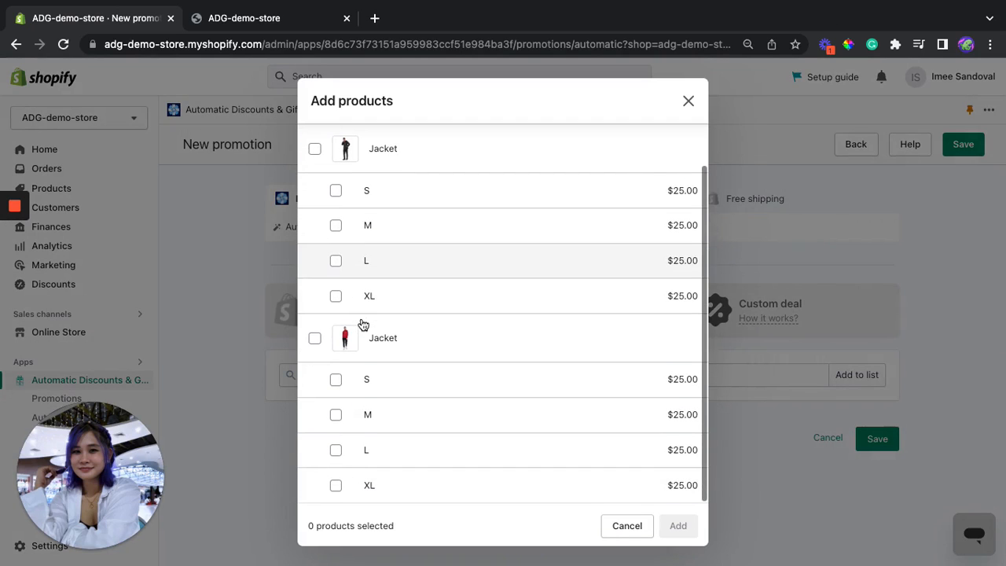
left_click(316, 338)
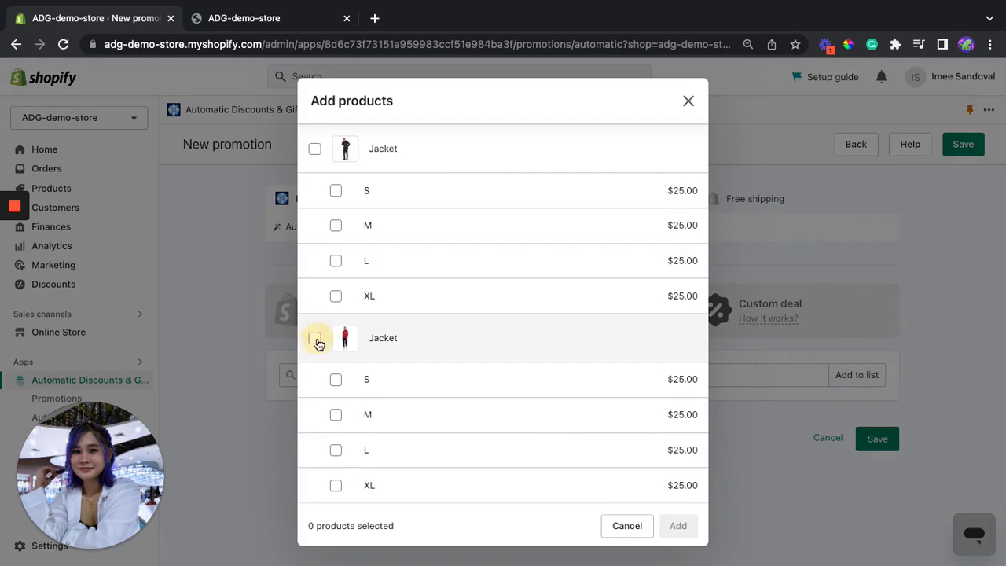
left_click(678, 527)
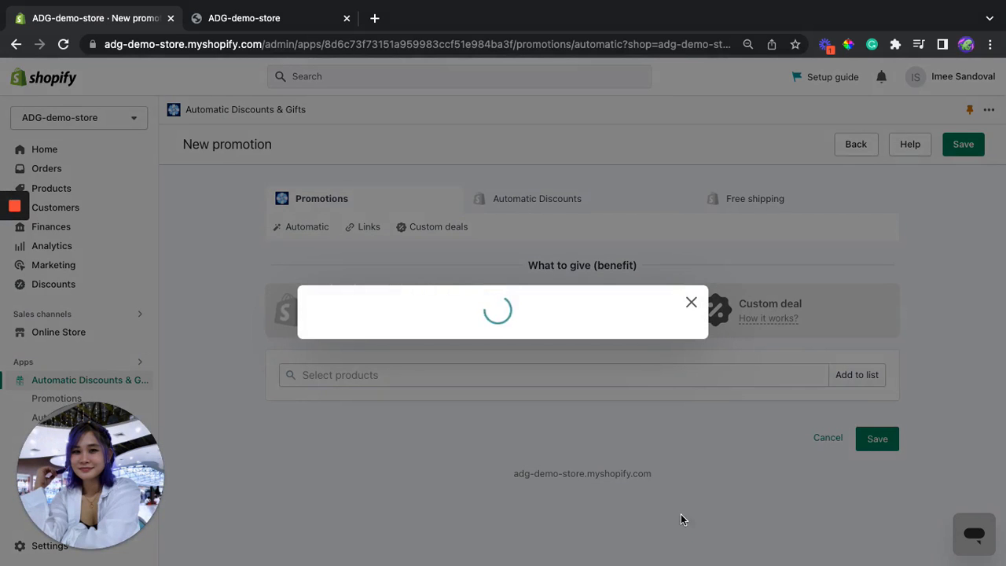
Set the Jacket gift's percent discount value to 100.
scroll(715, 313, "down", 5)
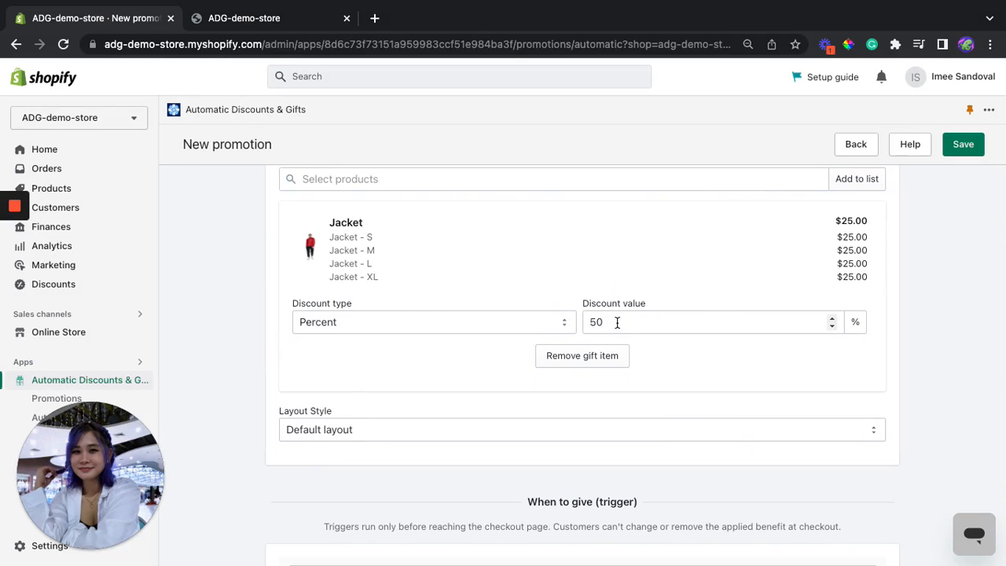
left_click_drag(616, 322, 575, 323)
type("100")
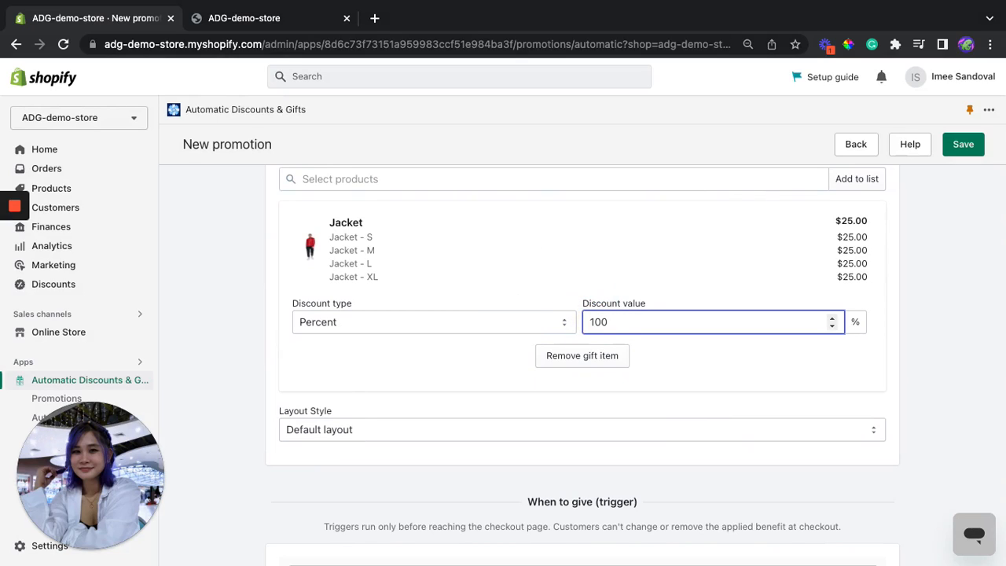
Set the Jacket gift's percent discount value to 50.
left_click_drag(626, 321, 575, 322)
type("50")
left_click(703, 357)
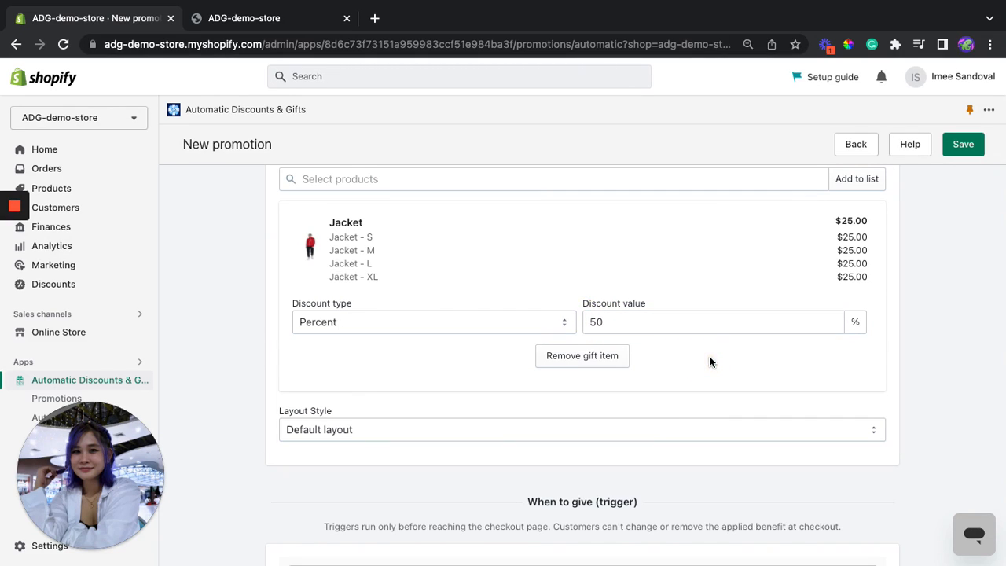
Change the trigger condition to Number of items in cart, bigger or equal, with a value of 1.
scroll(712, 298, "down", 3)
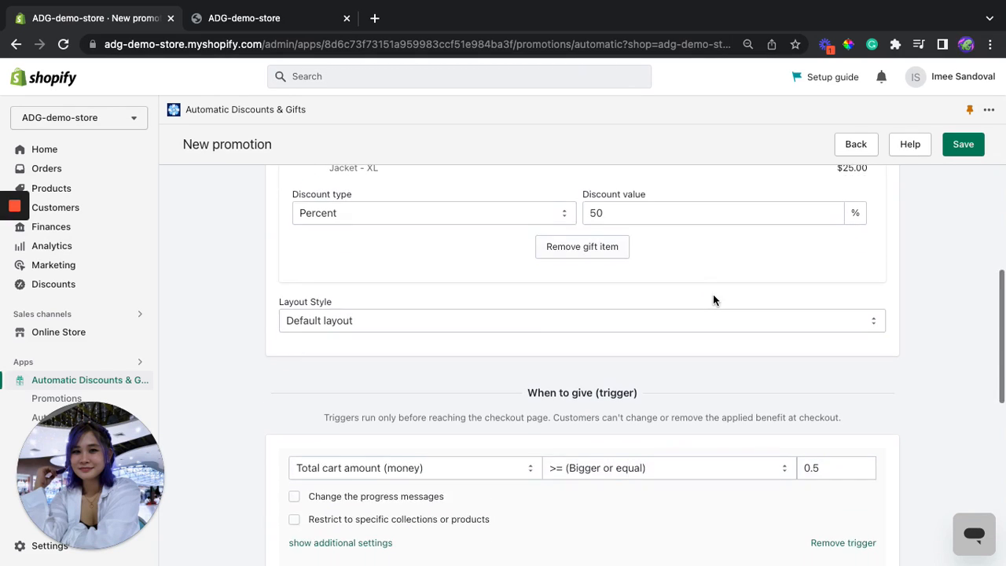
scroll(712, 296, "down", 1)
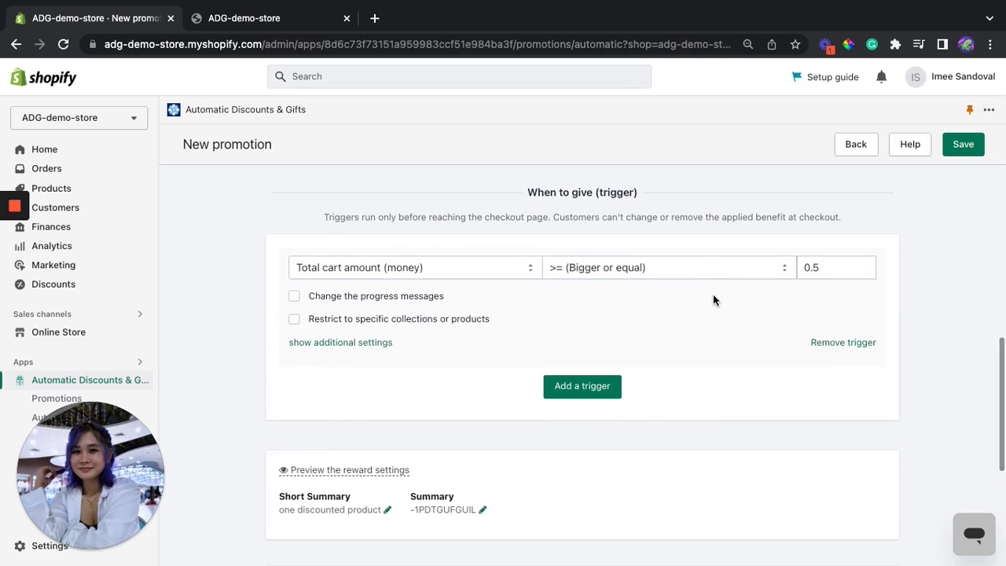
scroll(712, 296, "up", 1)
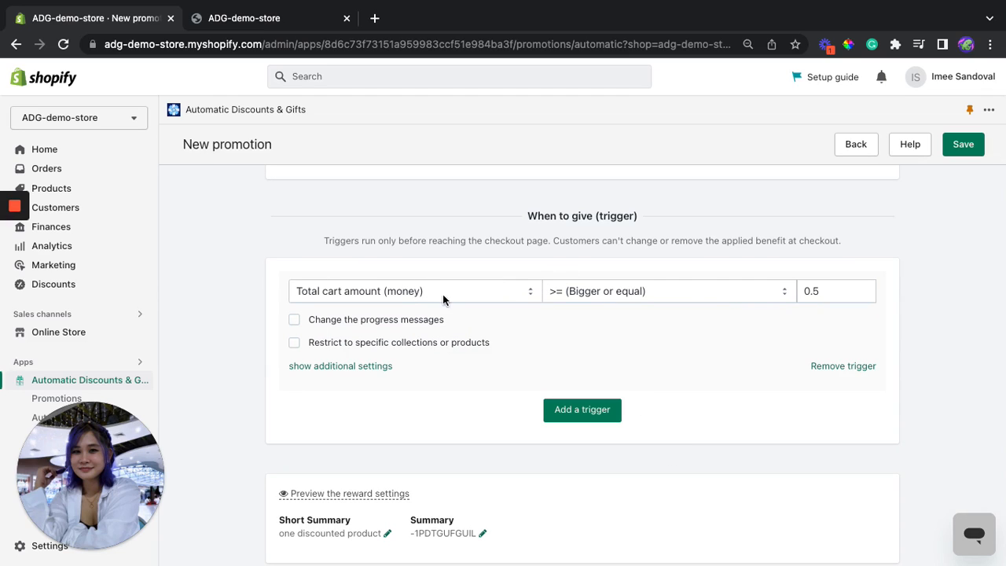
left_click(498, 296)
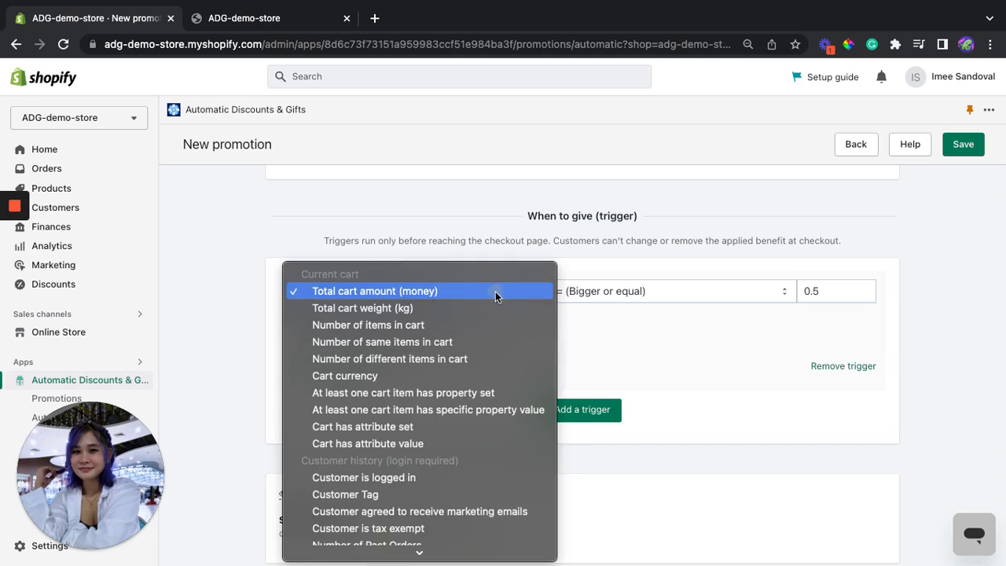
left_click(428, 326)
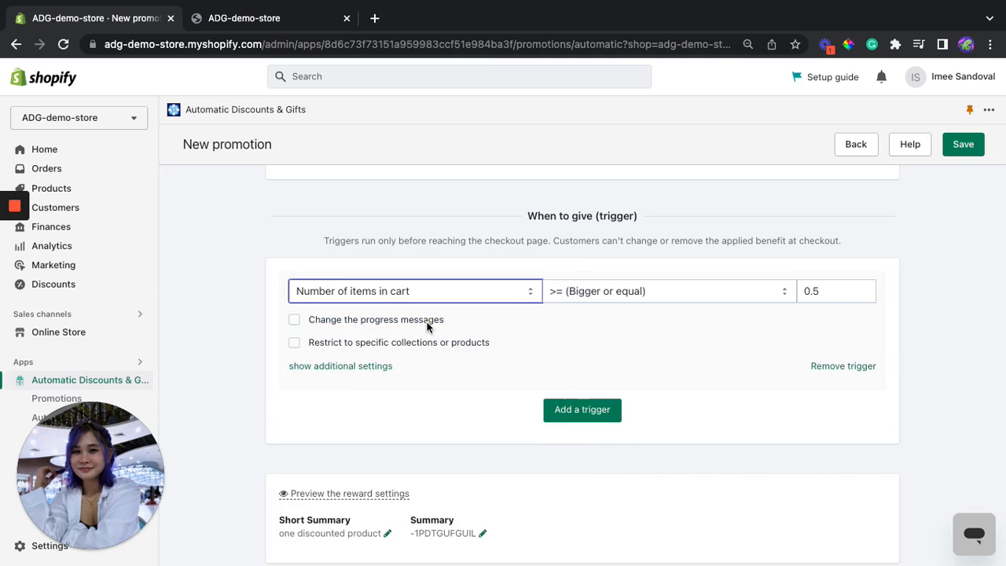
left_click(817, 291)
type("1")
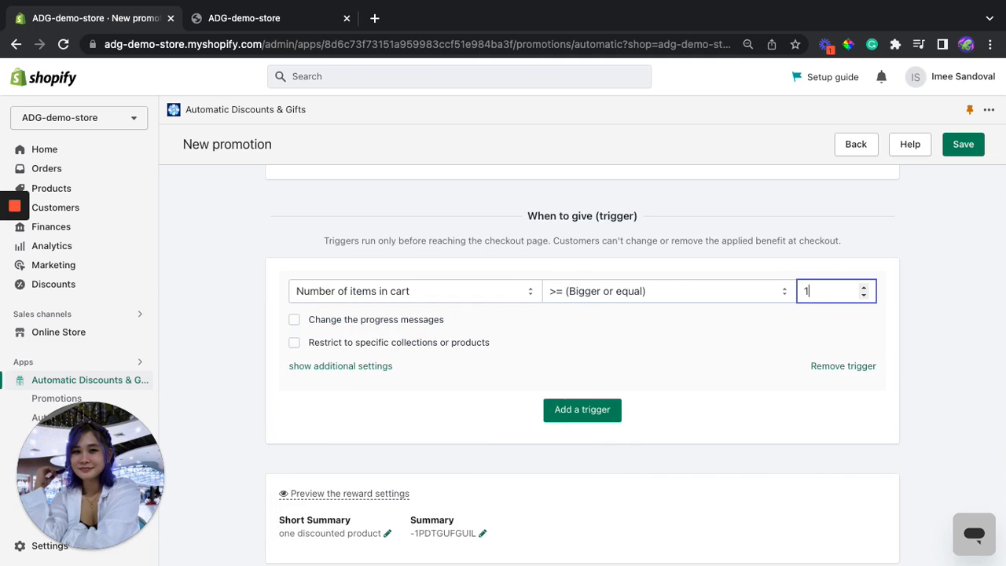
left_click(777, 266)
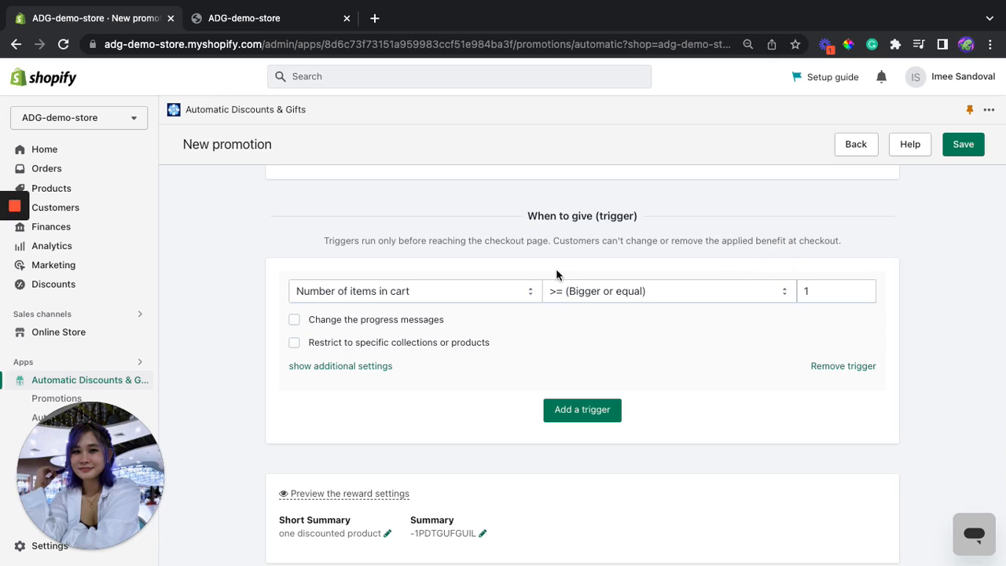
Set the trigger's required number of items in cart to 2.
left_click(863, 287)
double_click(804, 290)
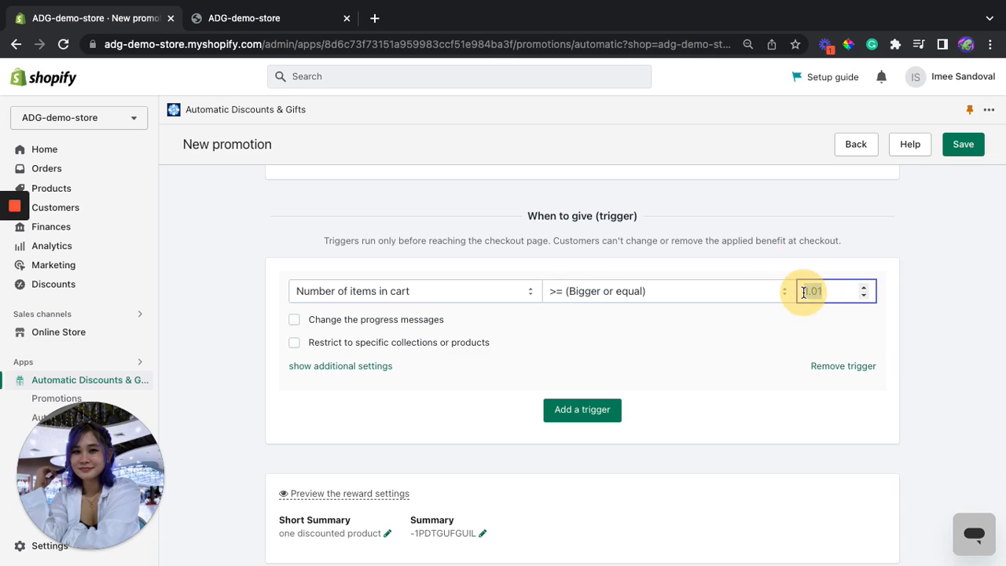
type("2")
left_click(757, 271)
Restrict the trigger to specific products and select the red Jacket with all its variants as the product to consider.
scroll(756, 270, "down", 2)
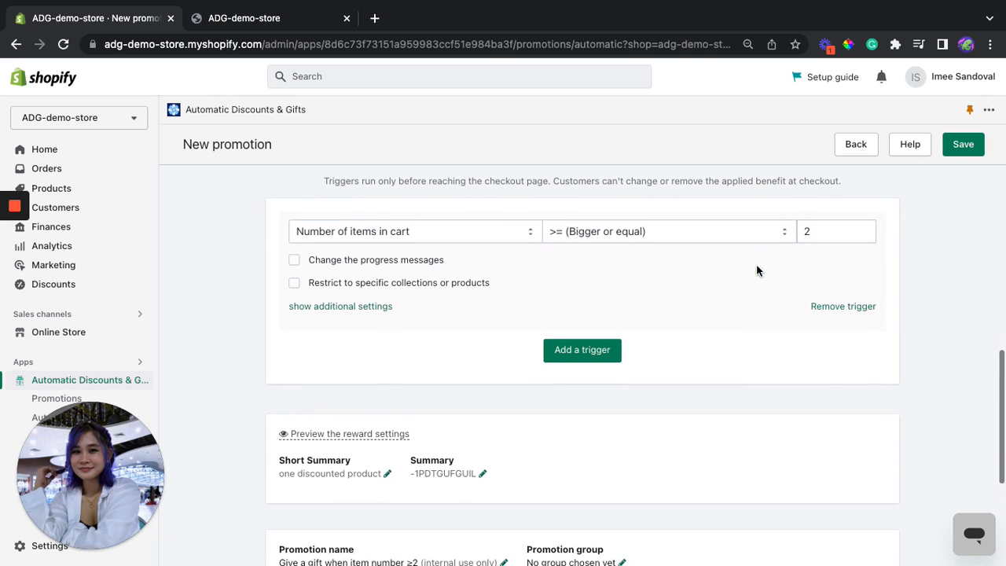
scroll(366, 327, "down", 1)
left_click(294, 261)
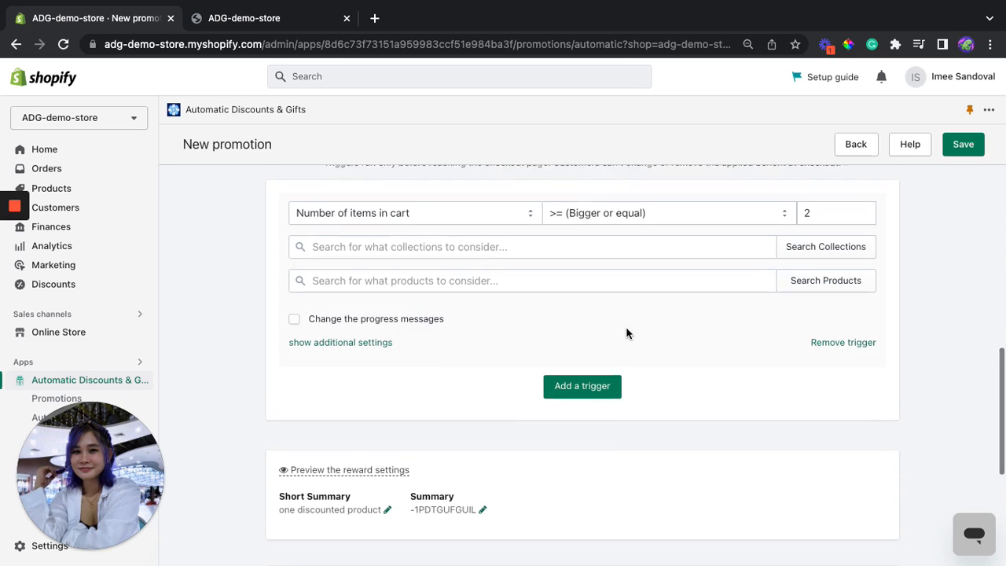
scroll(626, 332, "up", 5)
scroll(626, 332, "up", 2)
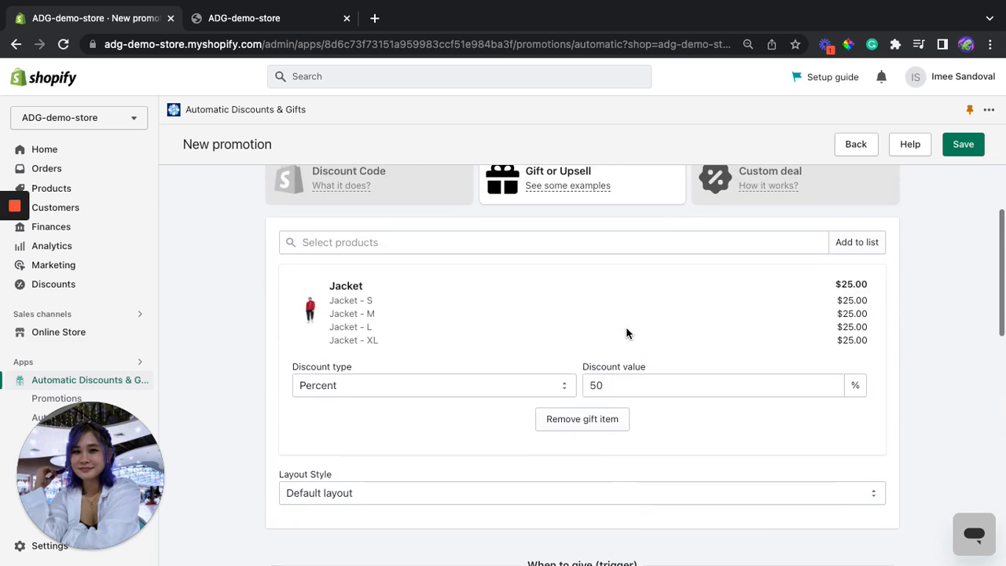
scroll(623, 328, "down", 6)
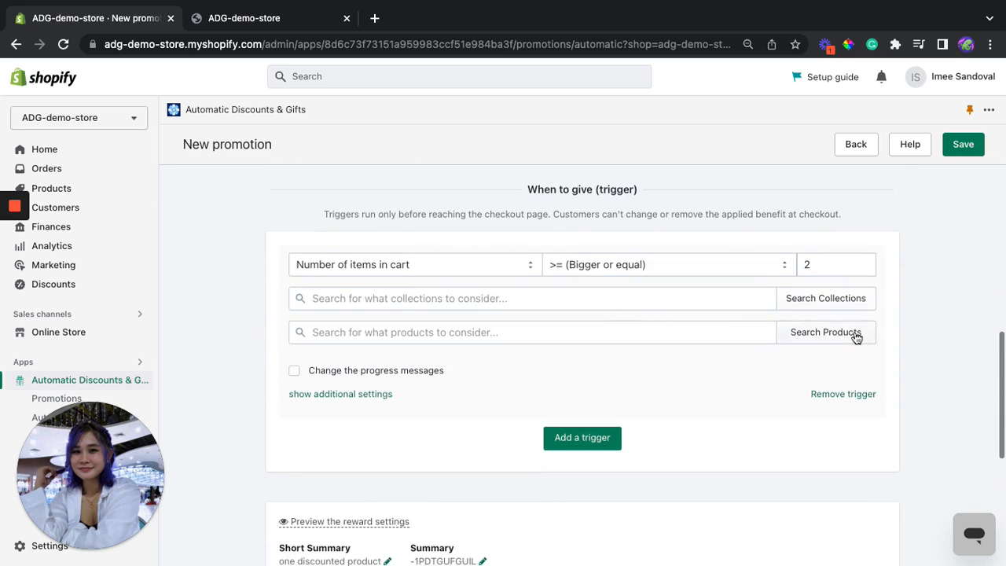
left_click(858, 338)
left_click(399, 148)
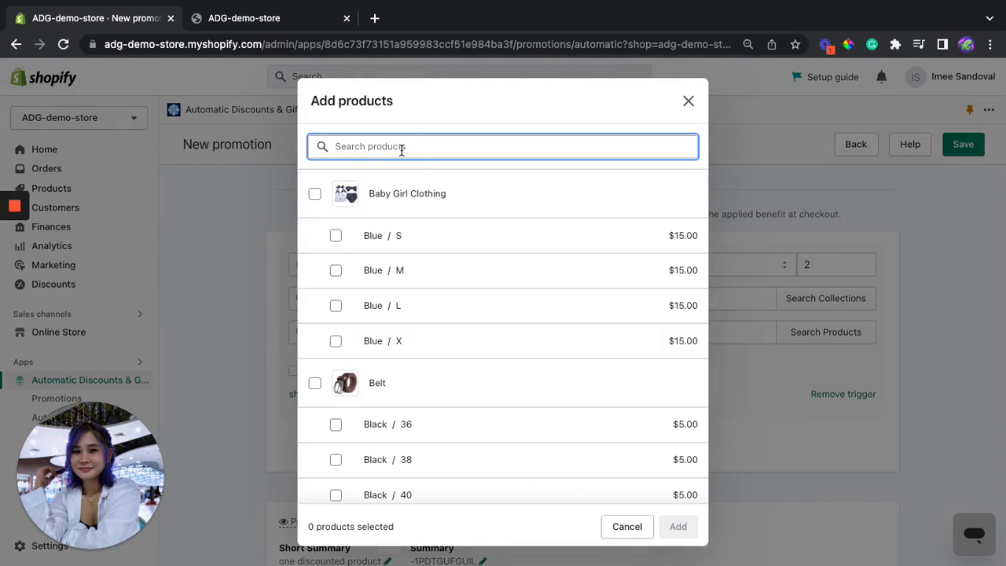
type("jacket")
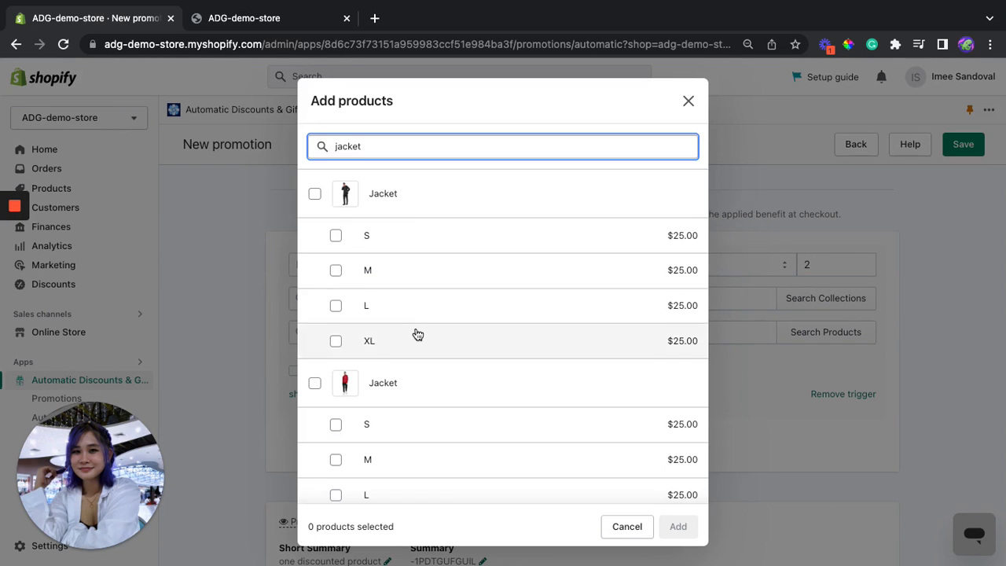
scroll(411, 333, "down", 1)
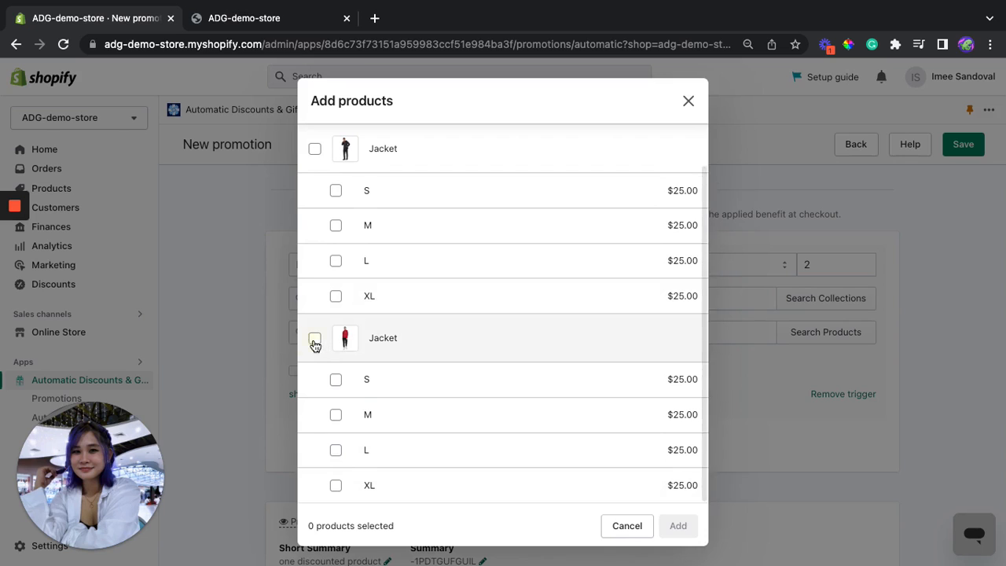
left_click(315, 339)
left_click(679, 527)
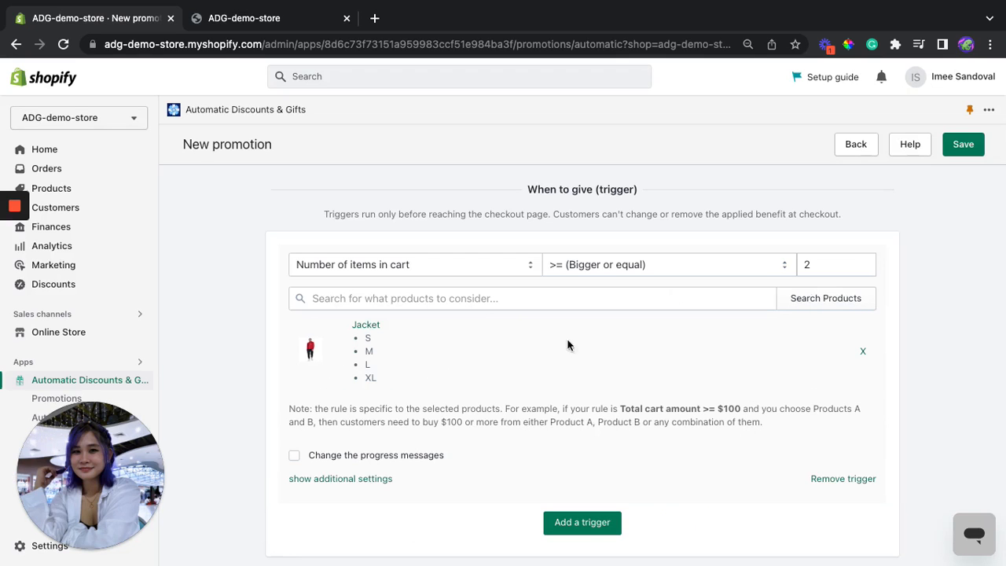
Add a second trigger and look through its available condition types without choosing another one.
scroll(544, 338, "down", 3)
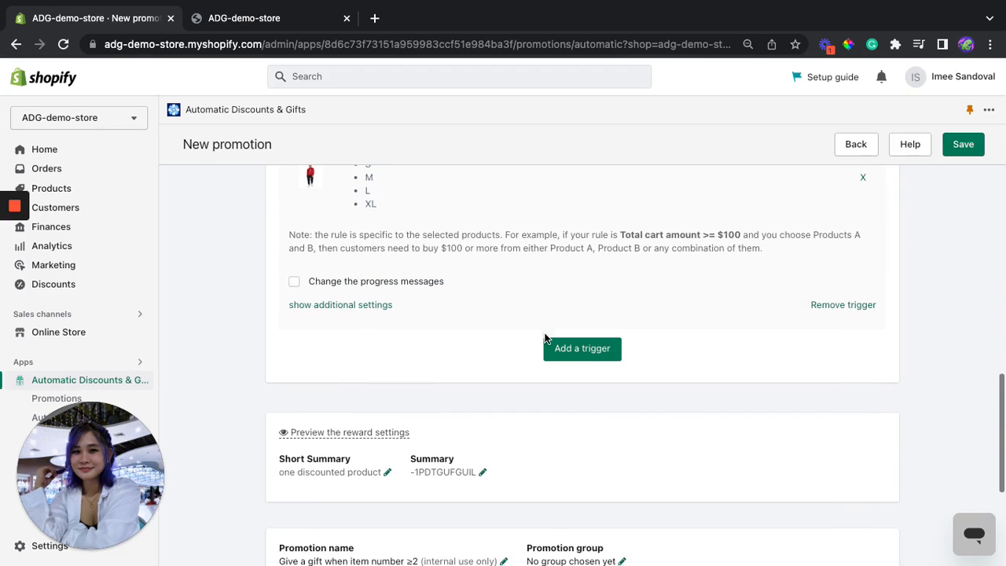
scroll(545, 338, "up", 1)
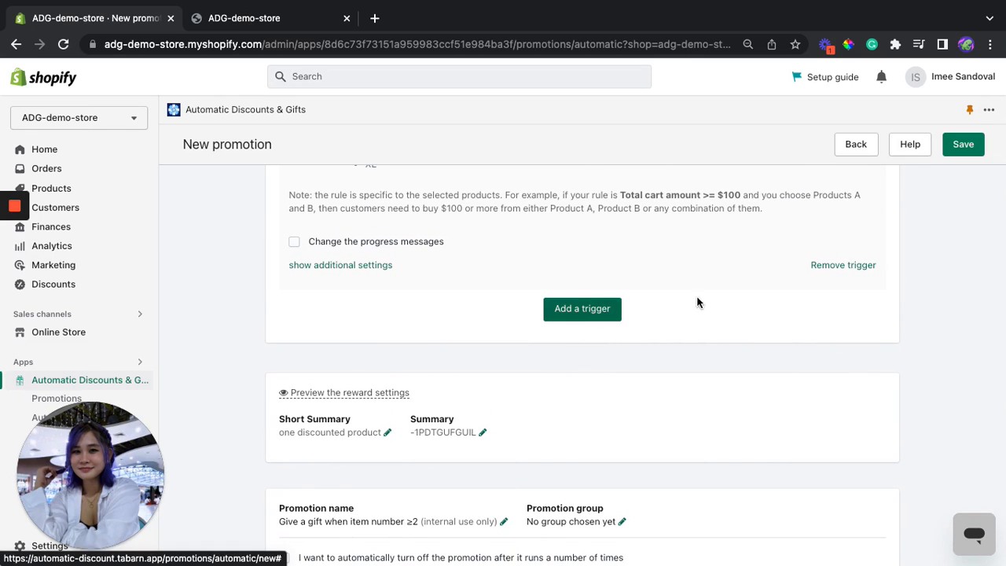
scroll(696, 302, "up", 1)
scroll(696, 302, "up", 1)
scroll(696, 300, "down", 1)
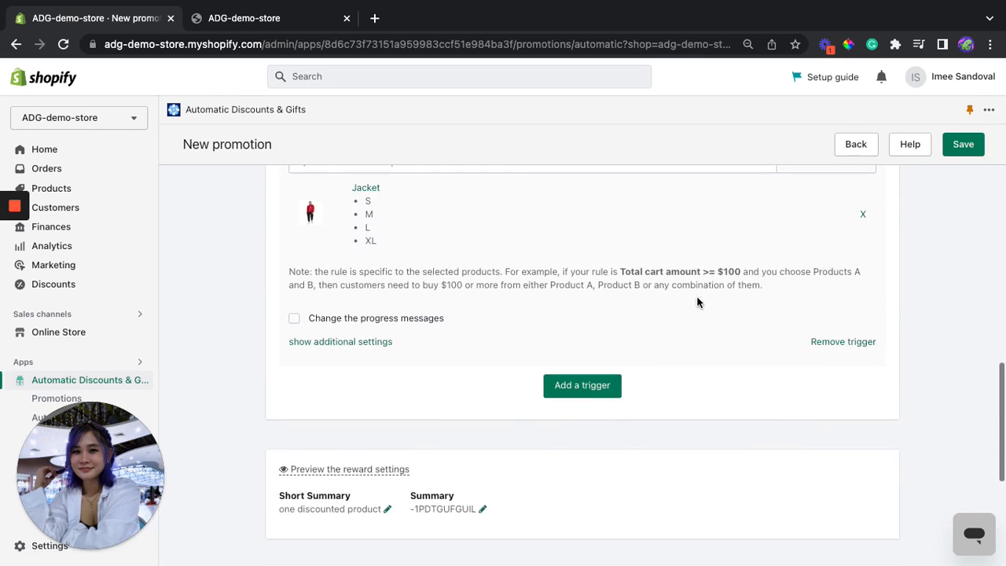
left_click(601, 384)
scroll(503, 338, "down", 1)
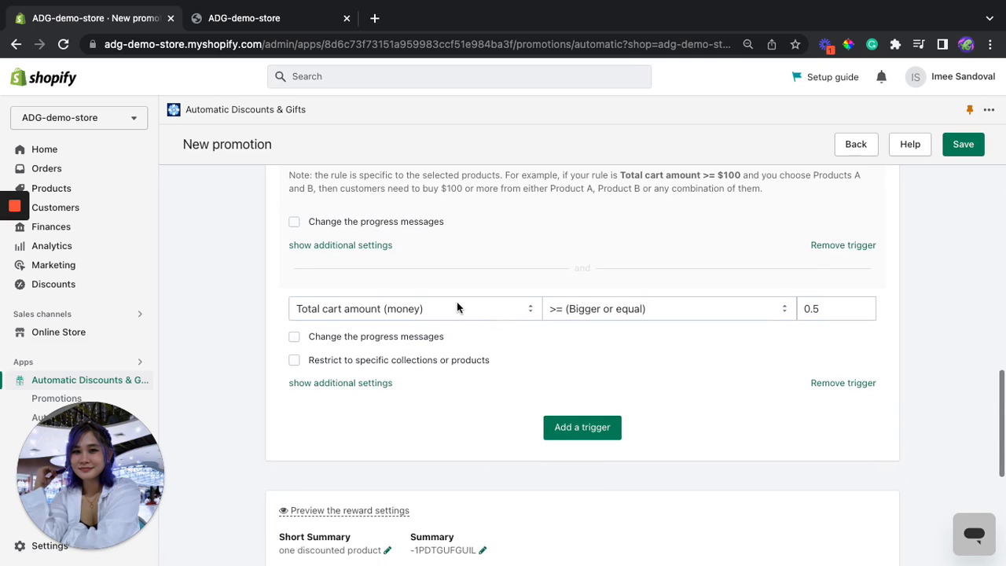
left_click(459, 309)
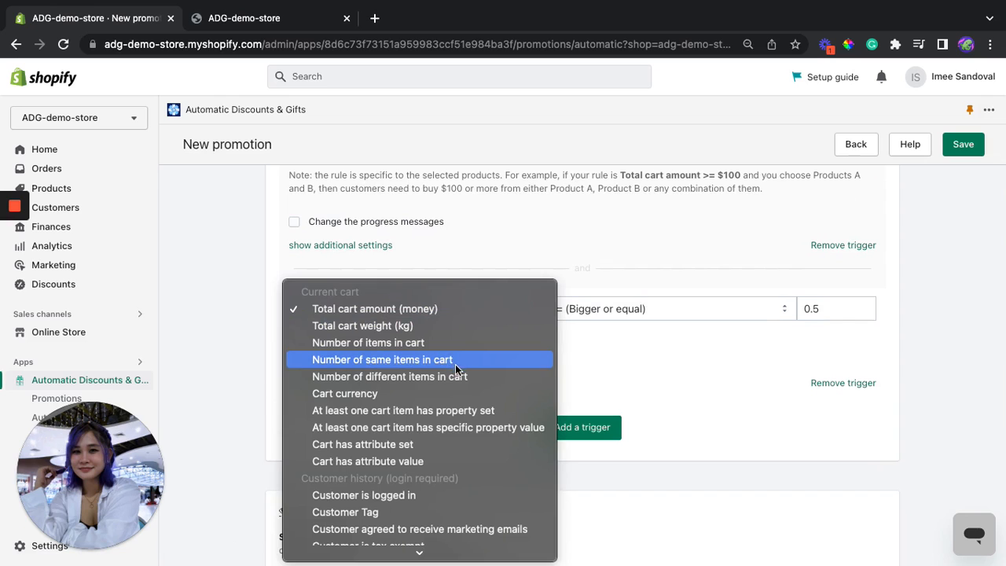
scroll(402, 480, "down", 3)
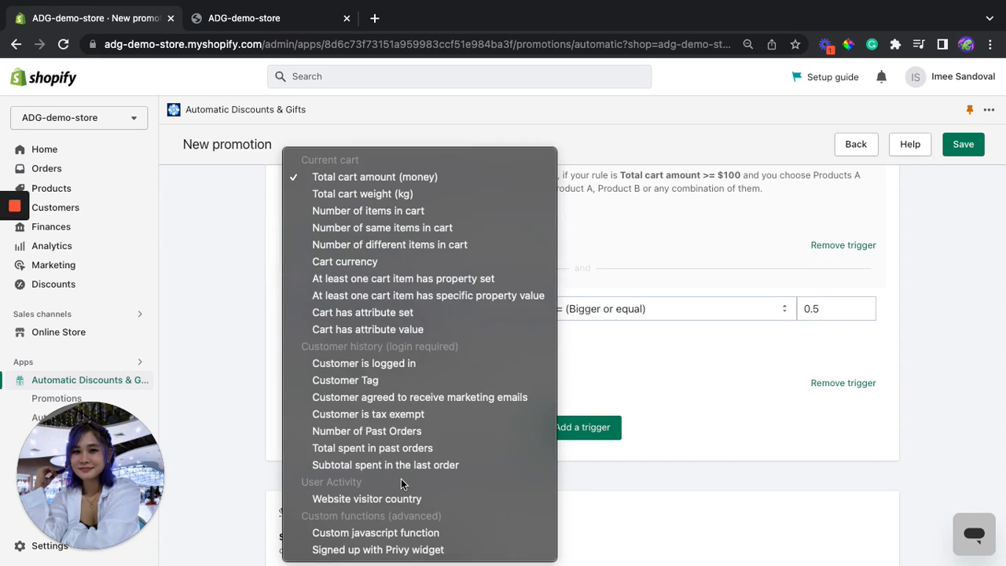
left_click(699, 368)
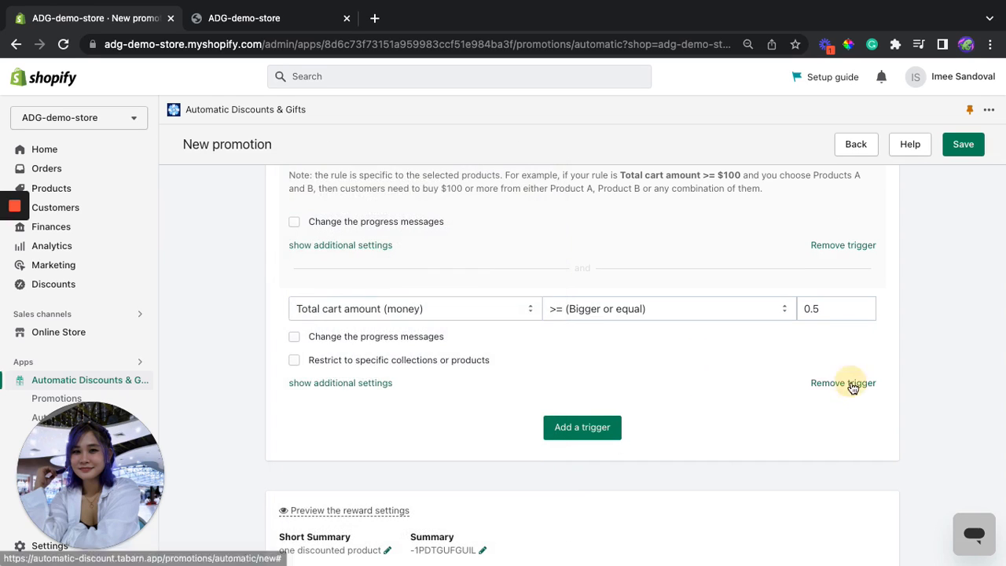
Remove the second trigger based on total cart amount.
left_click(853, 385)
left_click(637, 436)
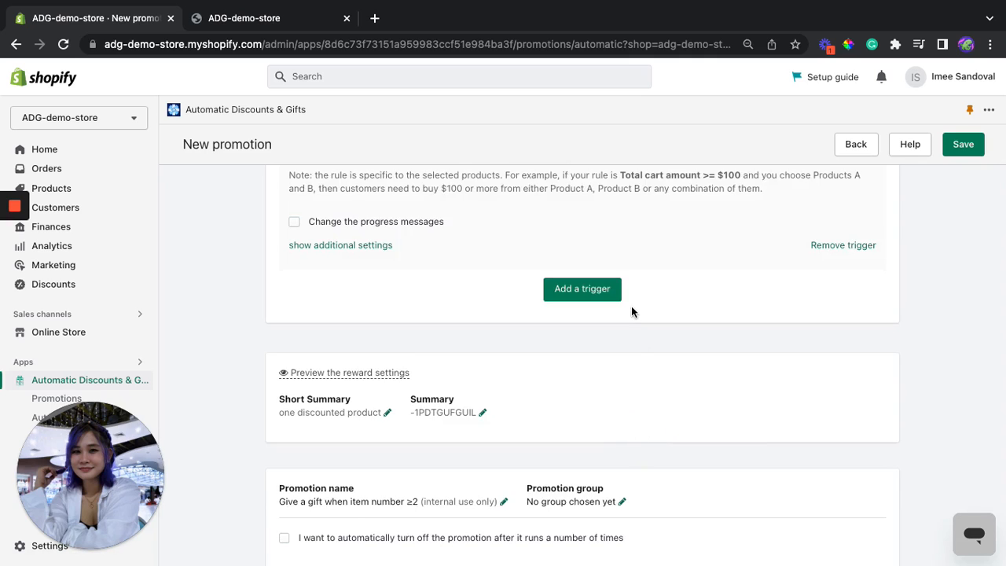
scroll(631, 312, "up", 2)
scroll(604, 281, "down", 2)
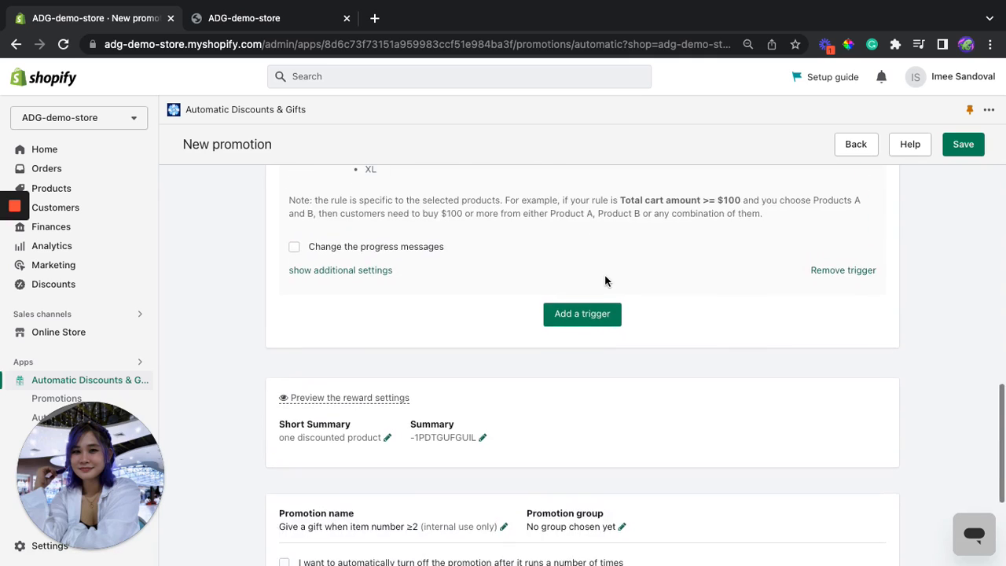
Set the promotion's short summary to "Buy 2 Get 1 for 50%".
scroll(605, 276, "down", 2)
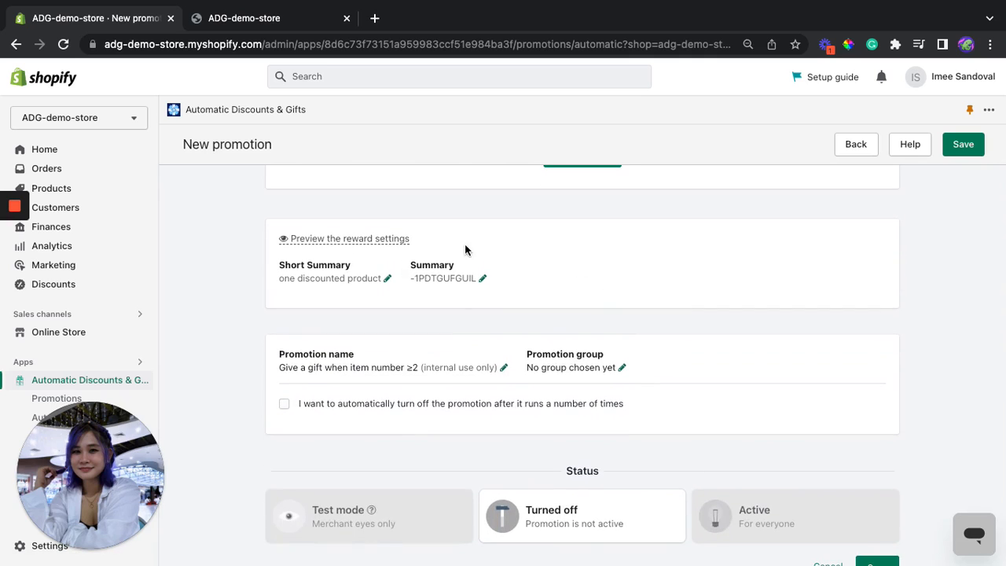
left_click(388, 279)
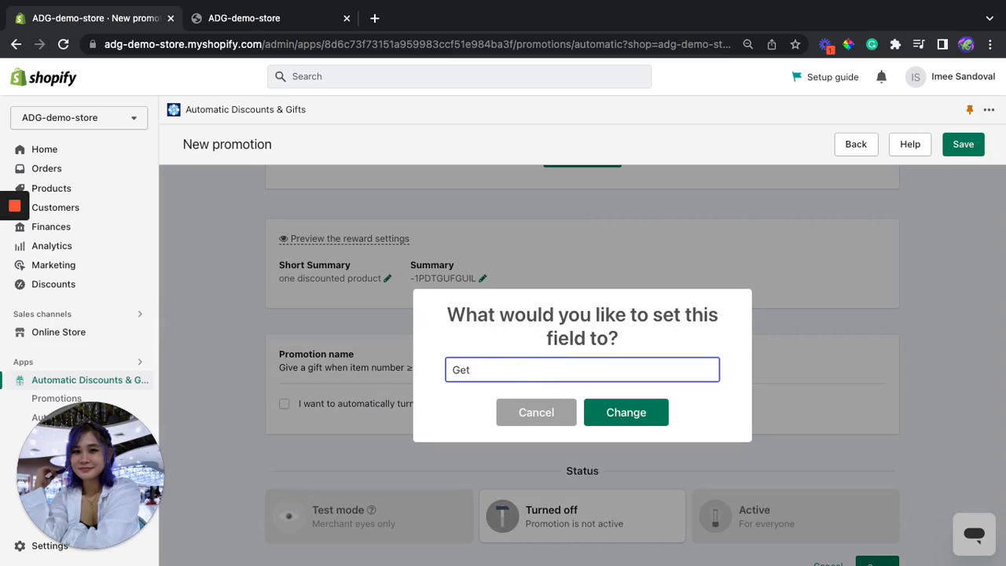
type("Get")
key("ctrl+a")
type("Buy 1 Get")
double_click(477, 372)
type("2")
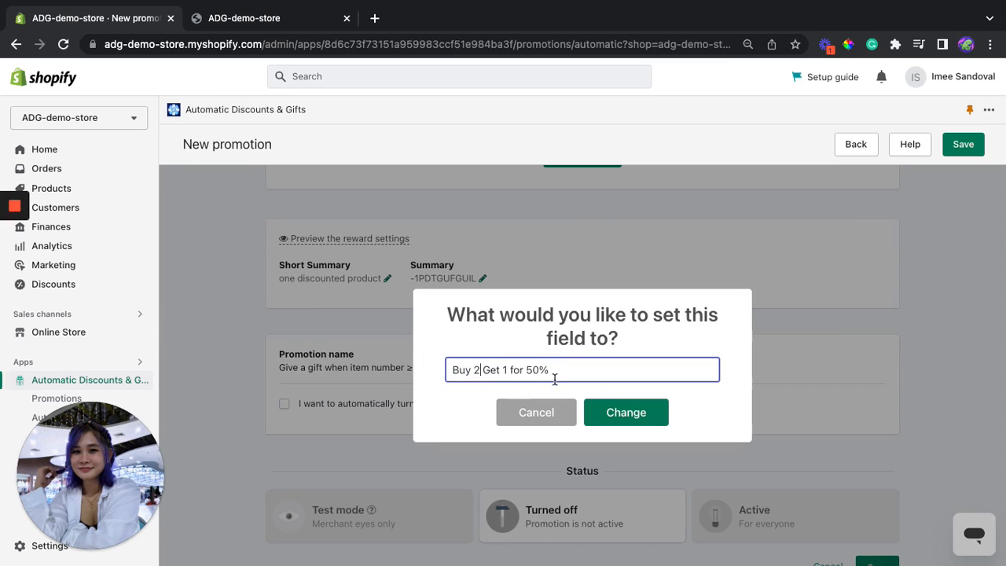
left_click(614, 413)
Set the promotion's status to Active for everyone and save the promotion.
scroll(617, 410, "down", 1)
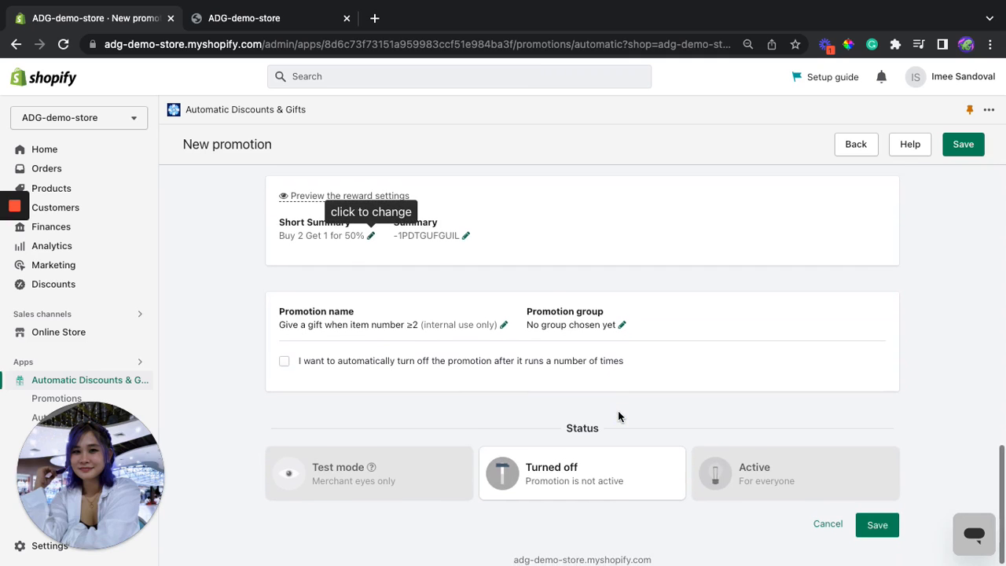
left_click(397, 482)
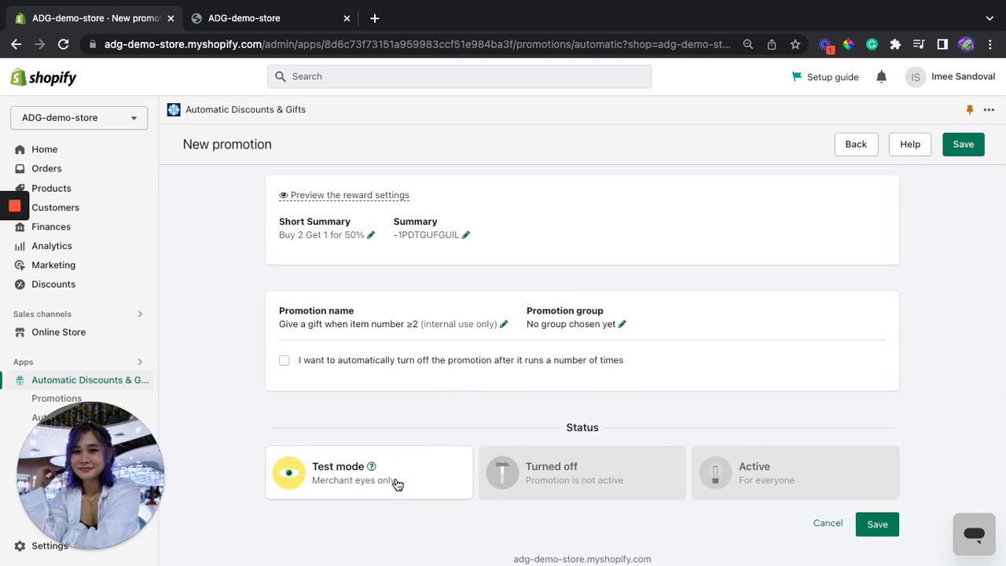
left_click(807, 476)
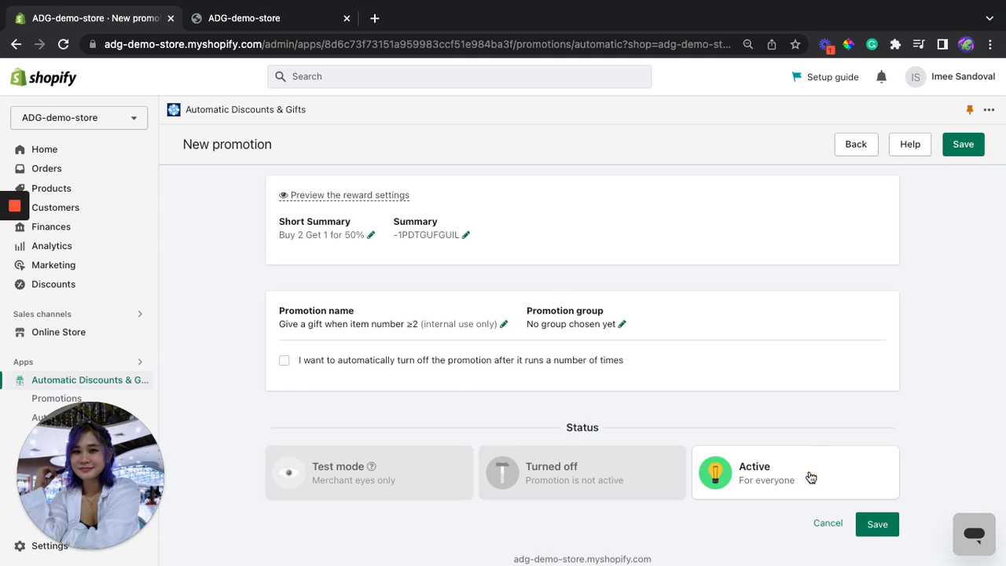
left_click(879, 526)
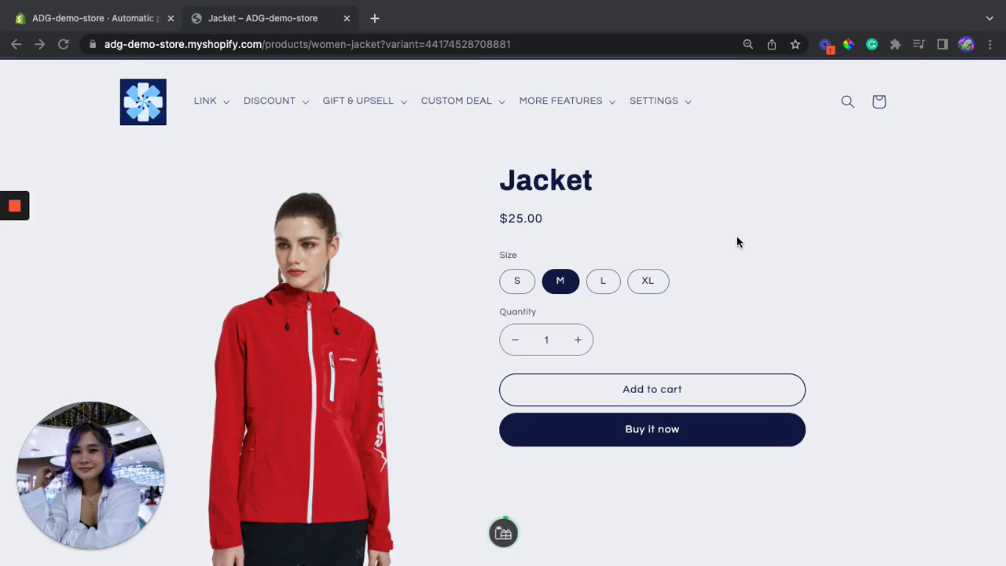
On the storefront's Jacket product page, choose size S with a quantity of 2 and add it to the cart.
scroll(738, 232, "down", 1)
left_click(521, 273)
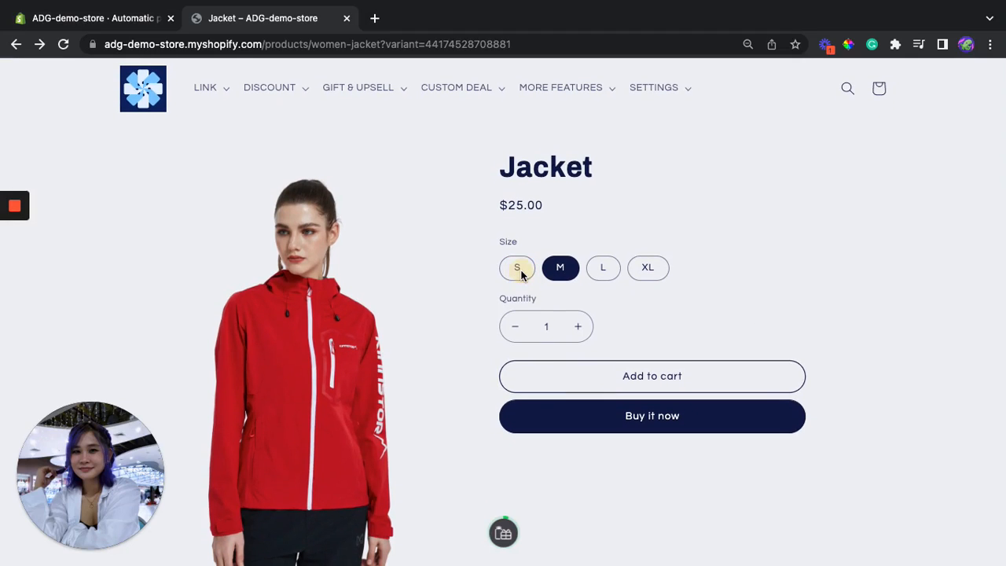
left_click(521, 273)
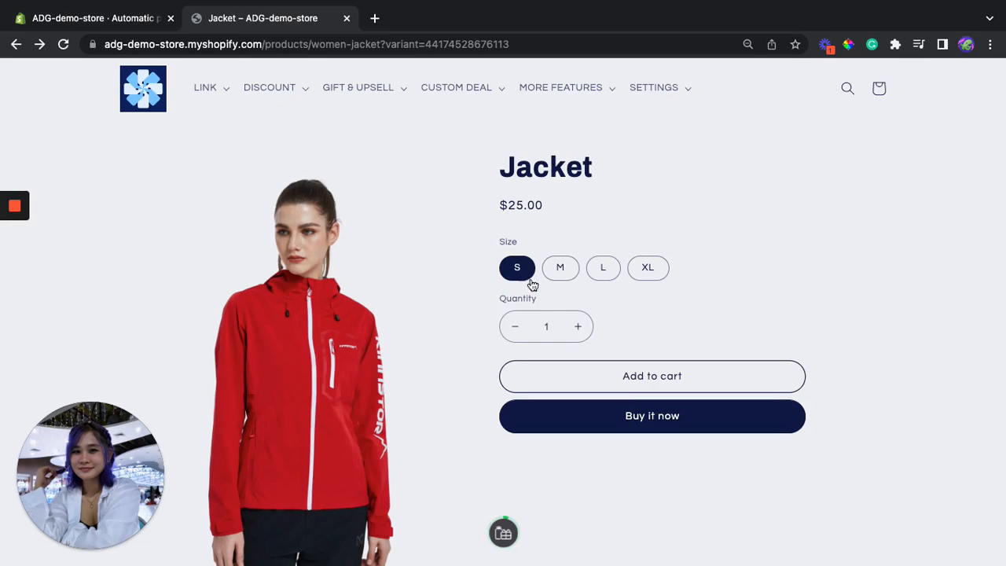
left_click(576, 328)
left_click(651, 377)
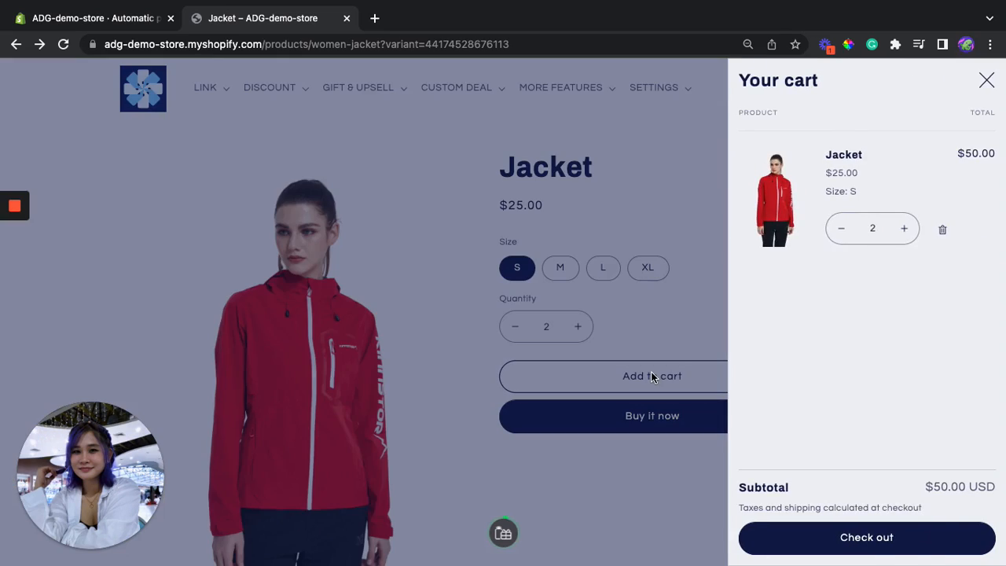
Open the reward selection, remove the 50% discounted Jacket and add it back with a quantity of 1.
left_click(503, 535)
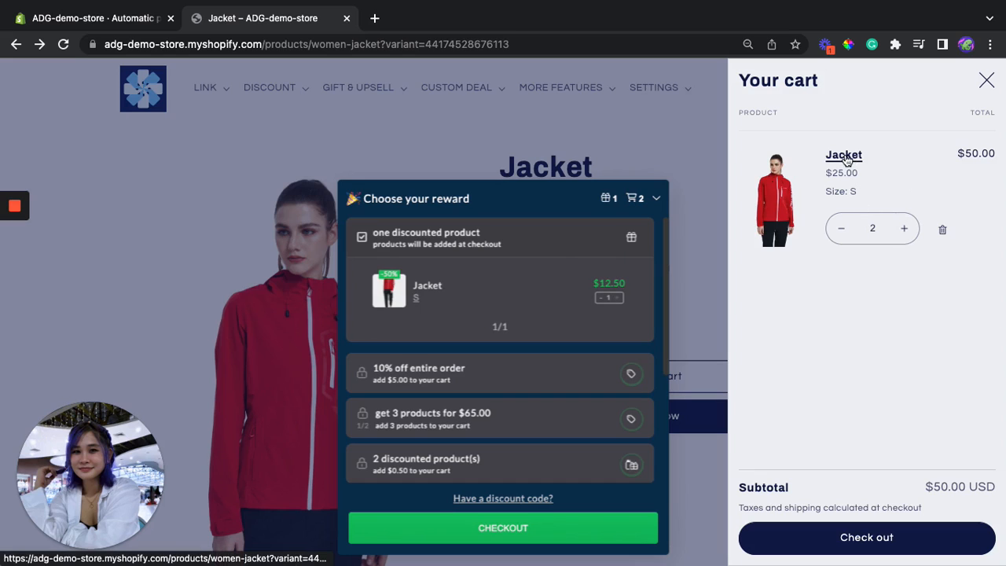
left_click(601, 303)
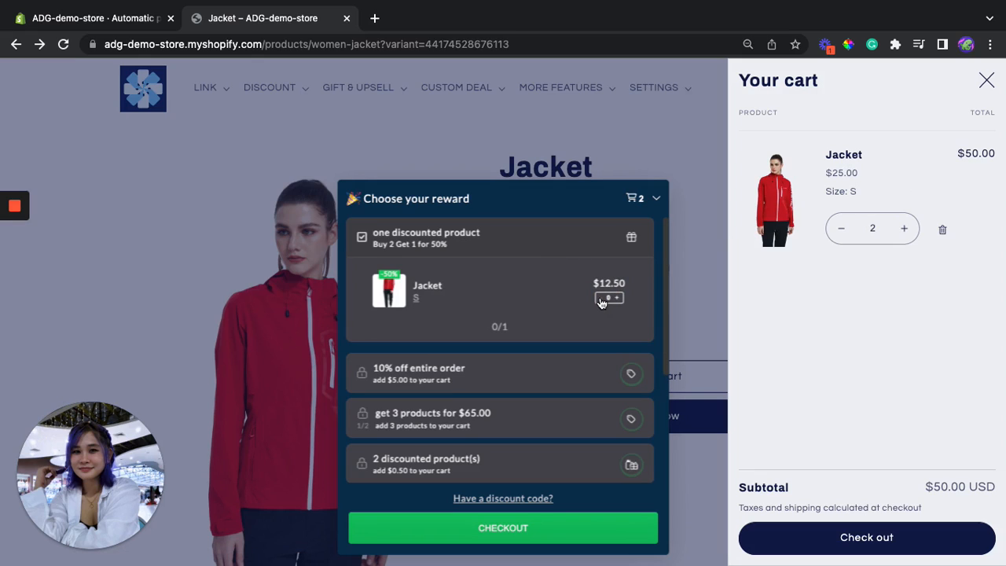
left_click(617, 299)
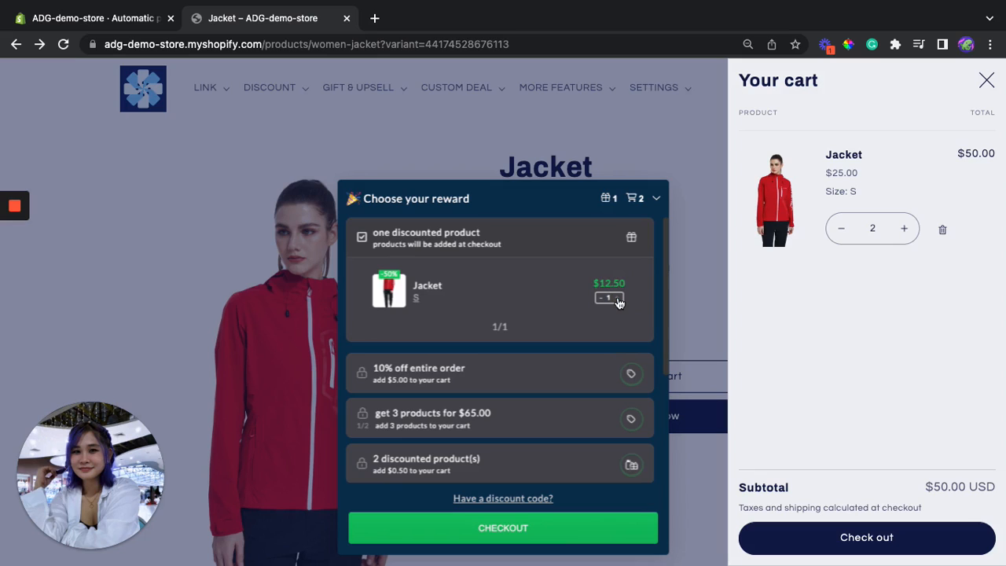
Change the size of the discounted reward Jacket to M.
left_click(416, 298)
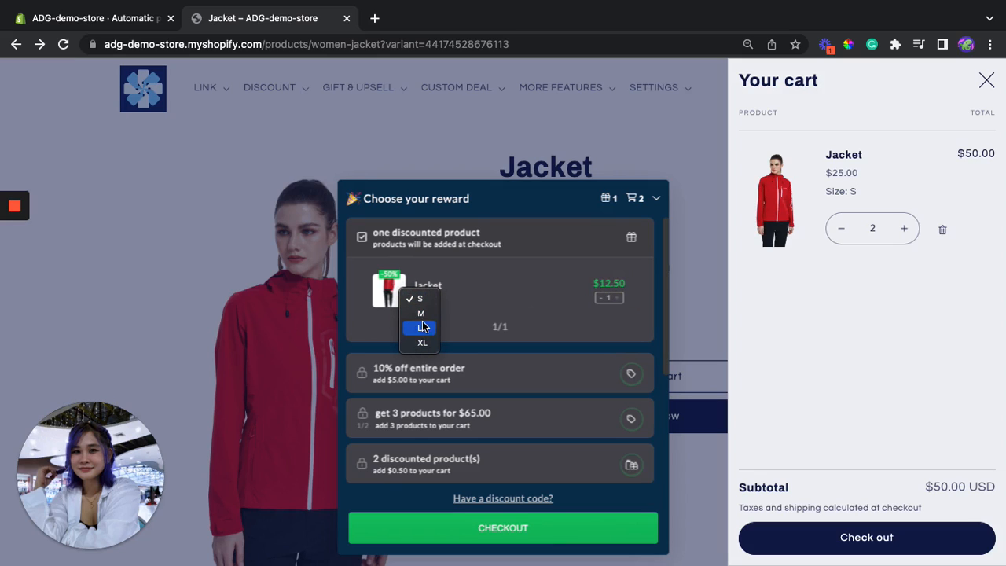
left_click(422, 314)
left_click(418, 300)
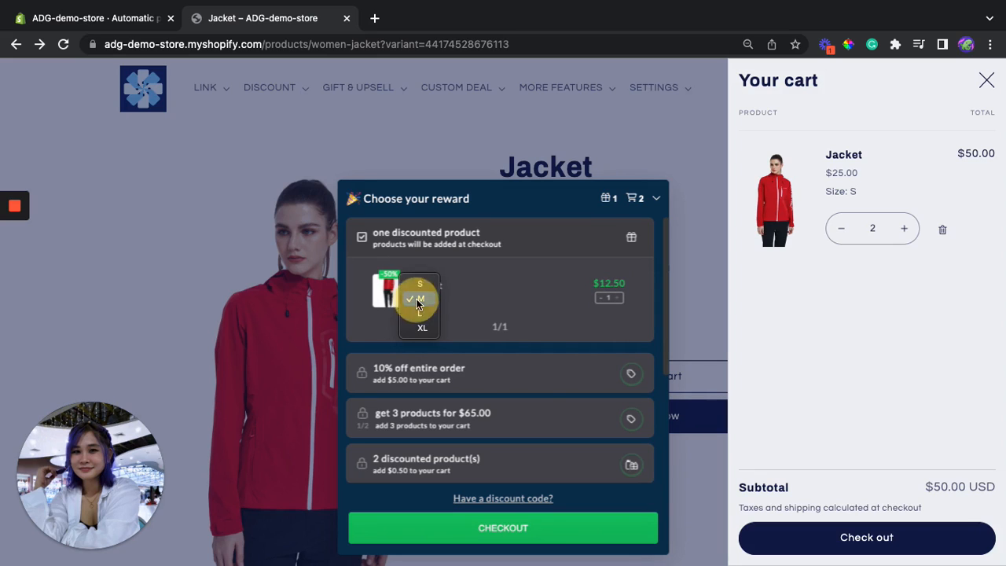
left_click(424, 302)
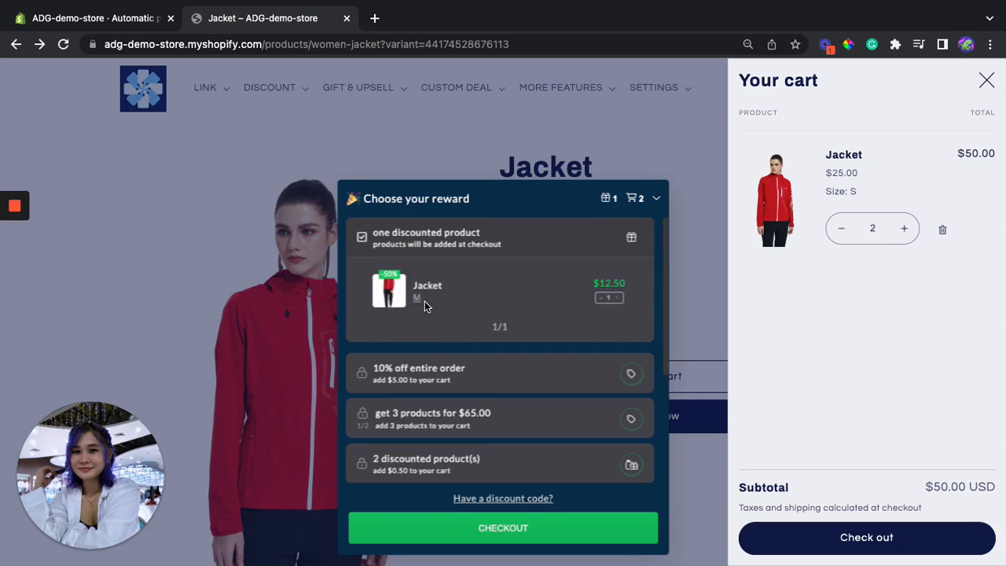
Proceed to checkout from the reward selection and review the Jacket lines in the order summary.
left_click(505, 531)
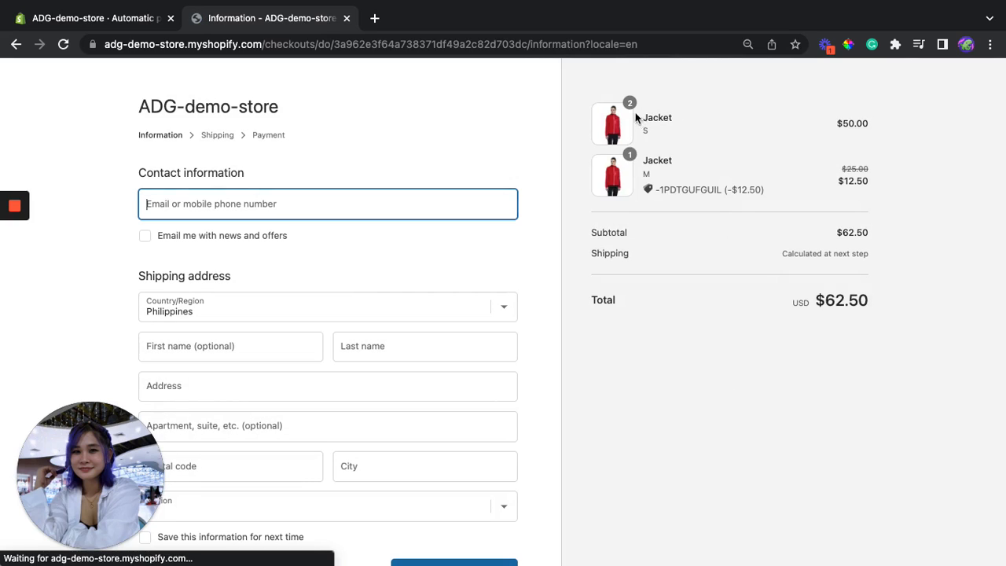
left_click_drag(644, 117, 682, 120)
left_click(682, 120)
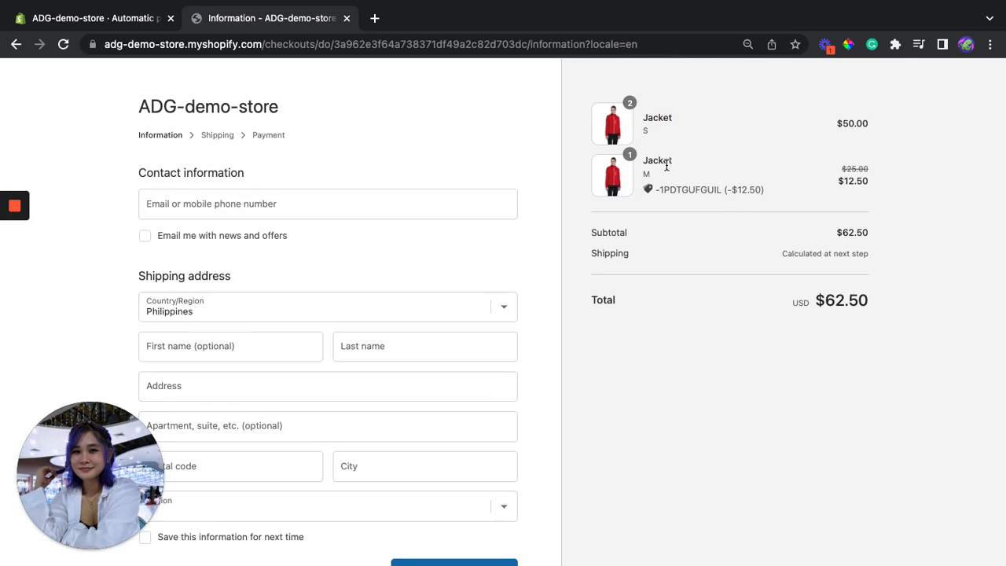